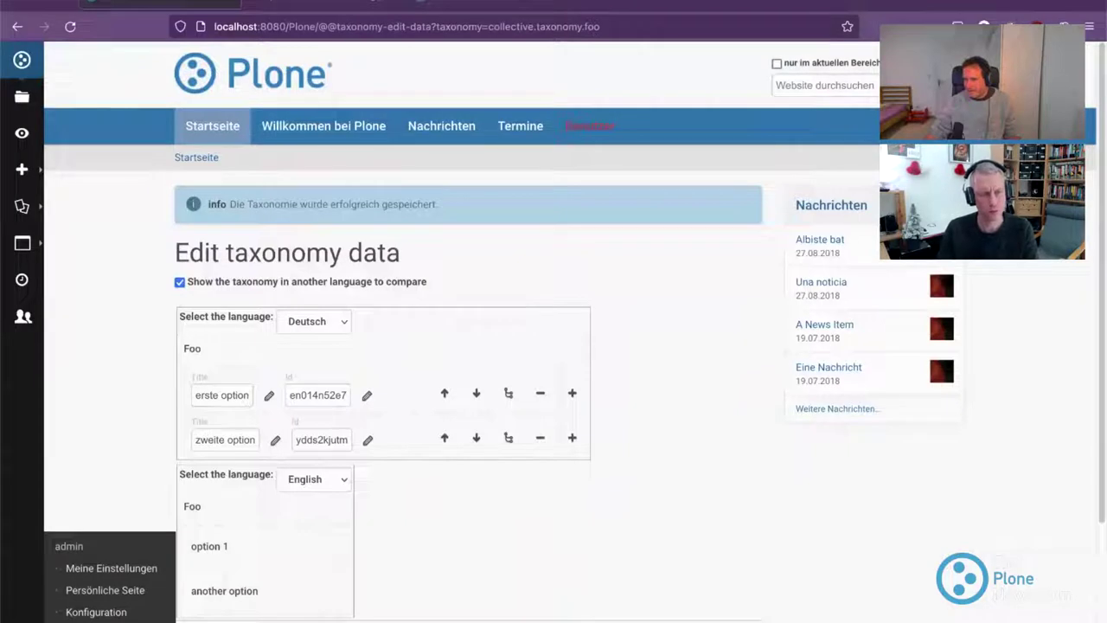
- Add a new taxonomy with the short name bar, the title Bar and the description asdfasdf, keeping English as default language
click(96, 612)
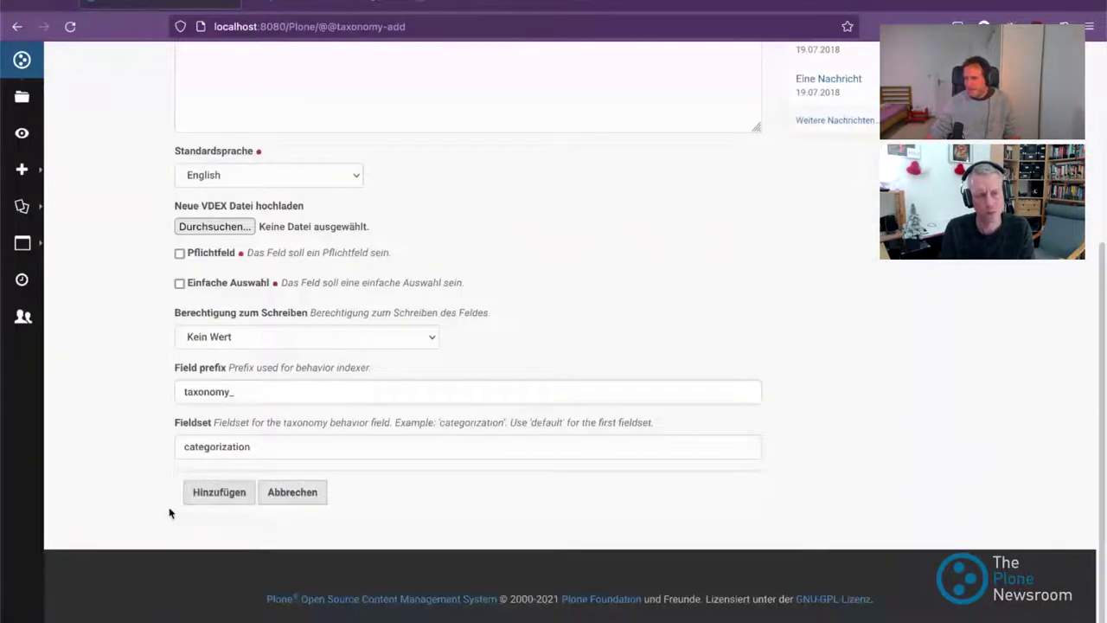
scroll(217, 232, up, 5)
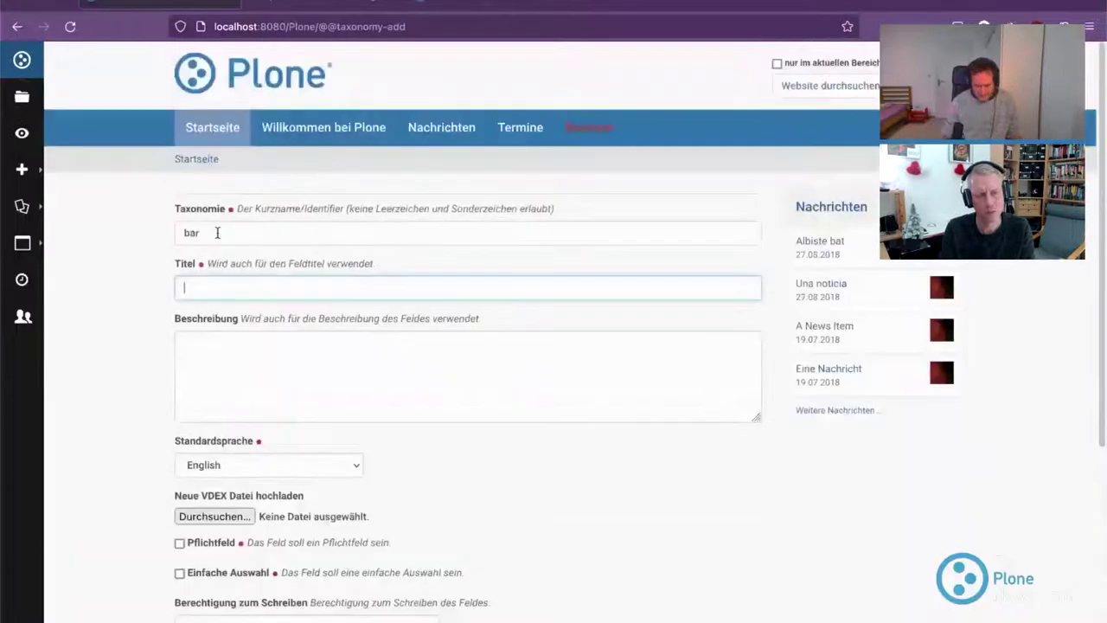
text(Bar)
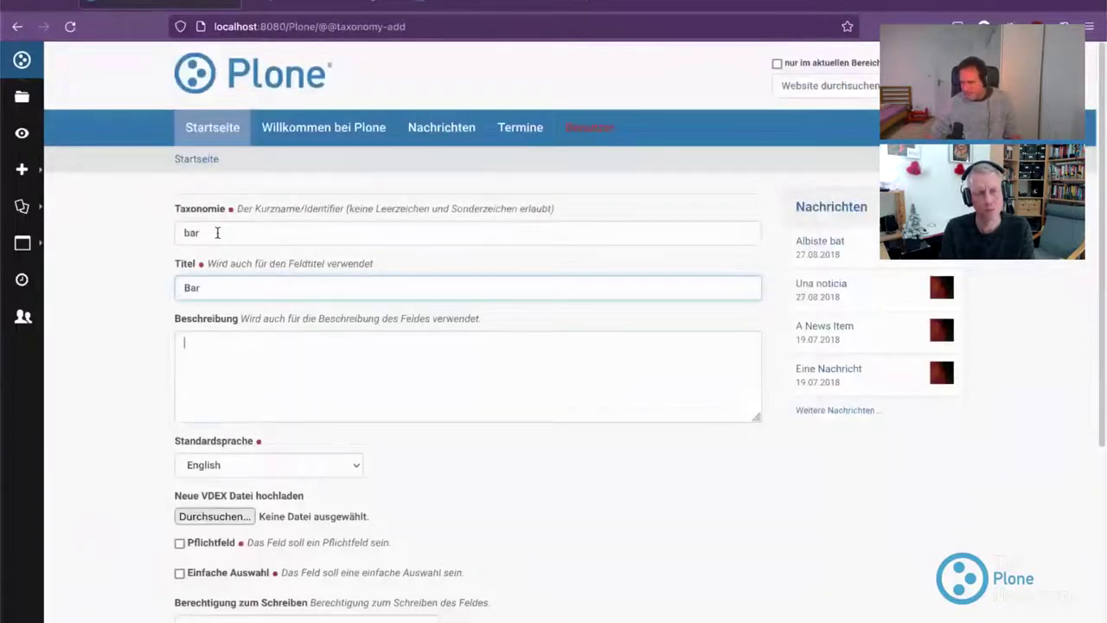
key(Tab)
text(asdfasdf)
scroll(459, 480, down, 5)
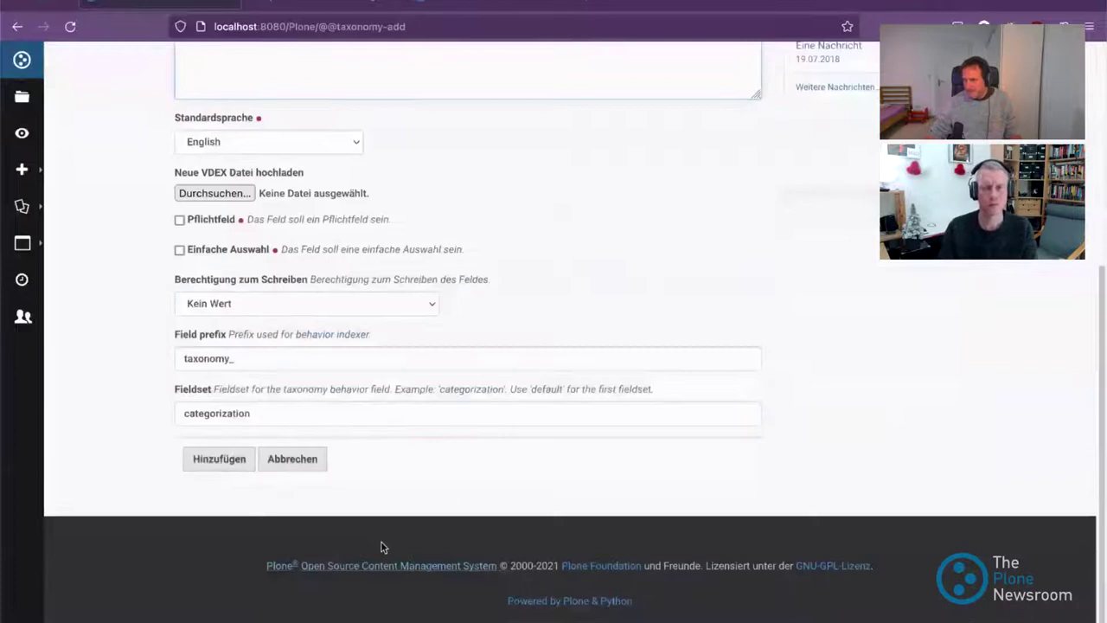
click(219, 459)
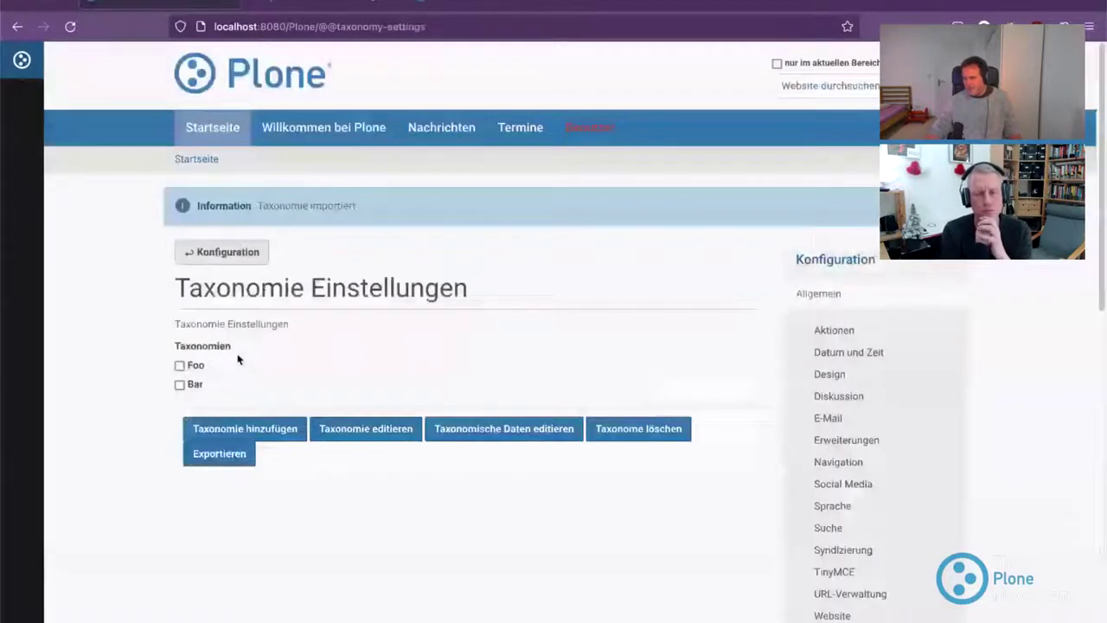
- Open the Foo taxonomy's data for editing and show the Deutsch version for comparison
click(180, 365)
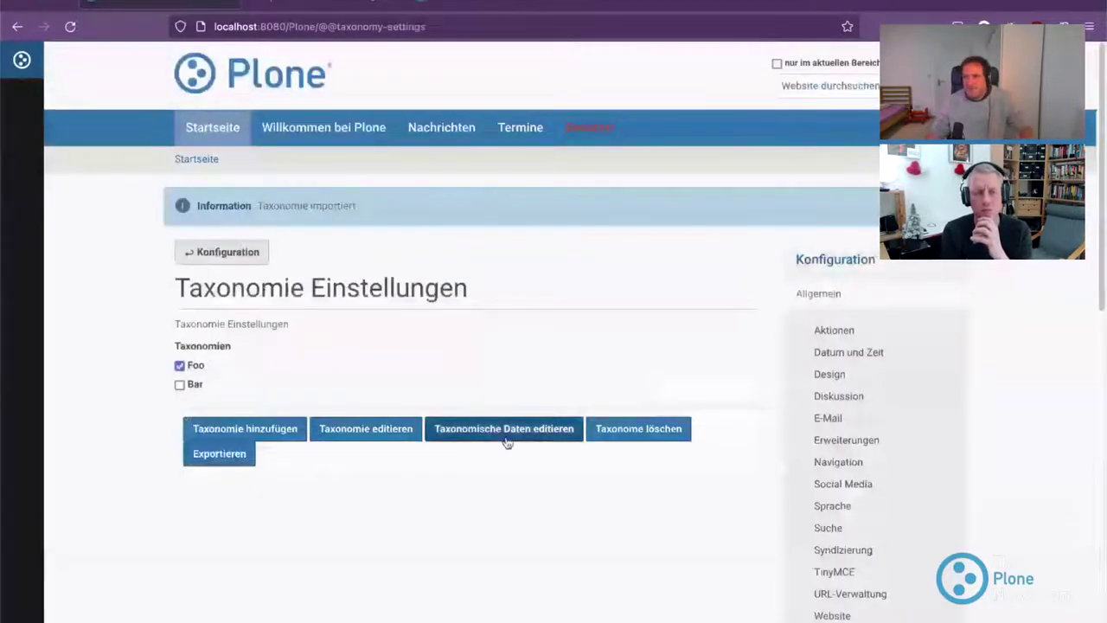
click(507, 441)
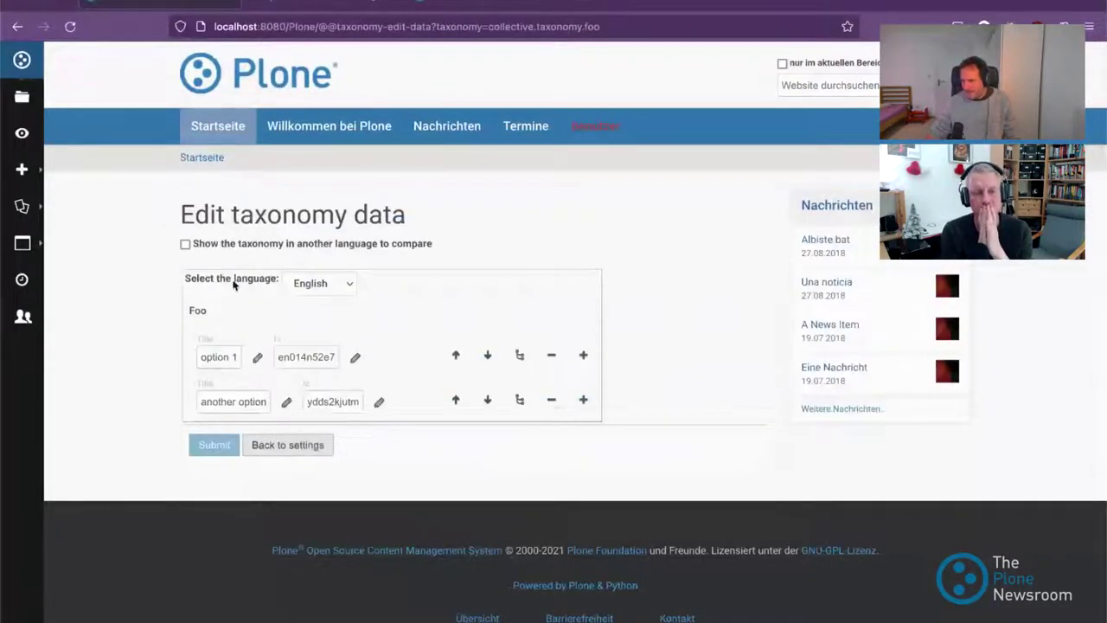
click(241, 250)
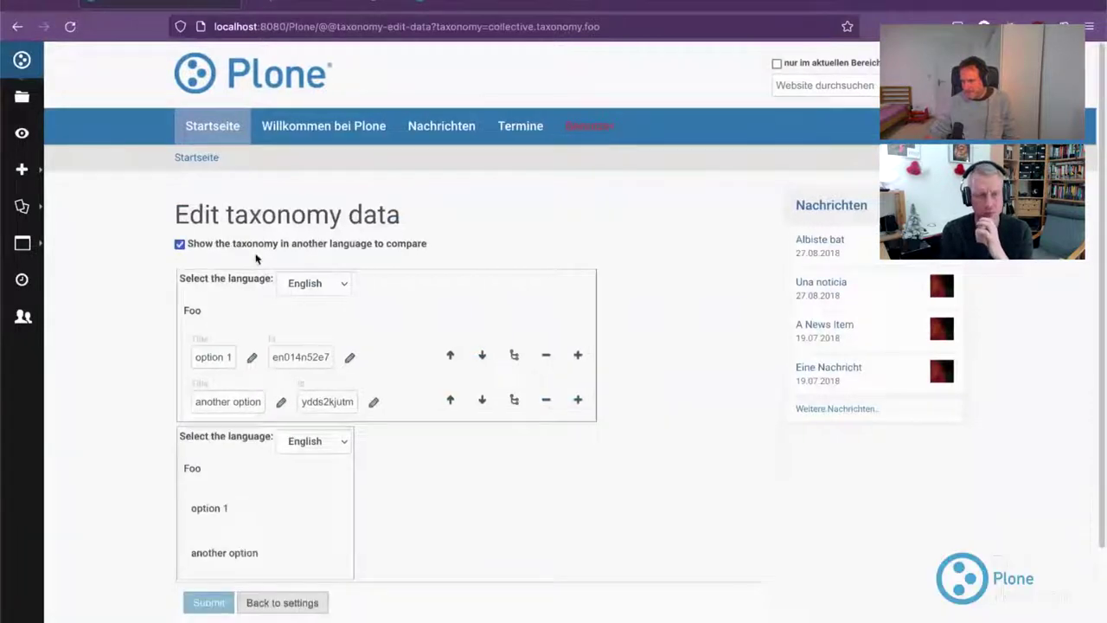
click(298, 442)
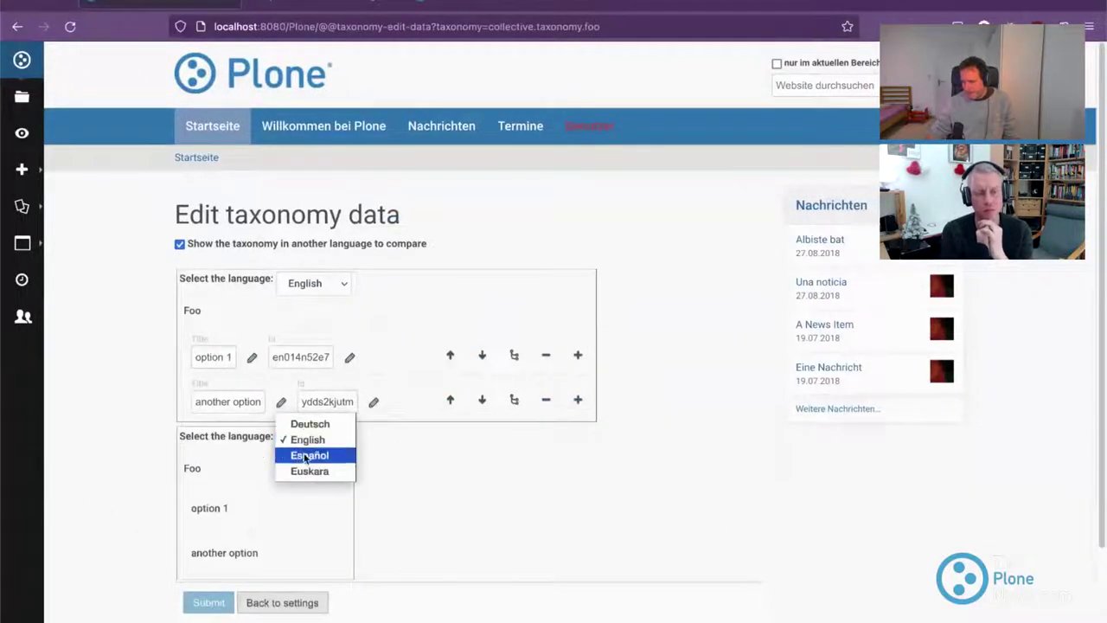
click(300, 425)
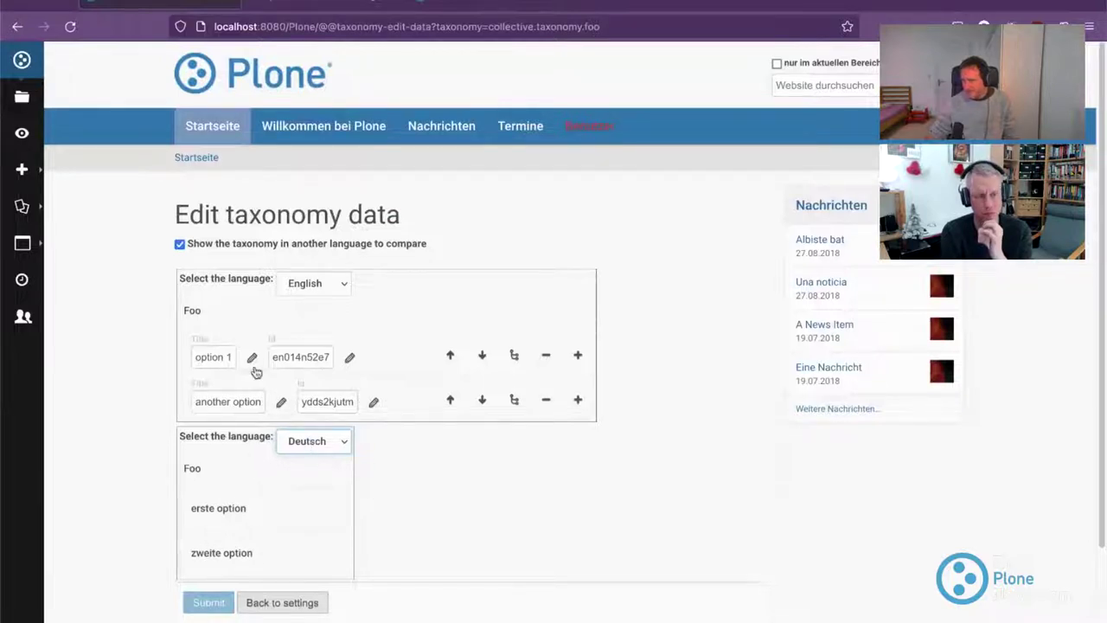
- Examine the id of the entry "option 1" in the Foo taxonomy
click(309, 360)
double_click(302, 360)
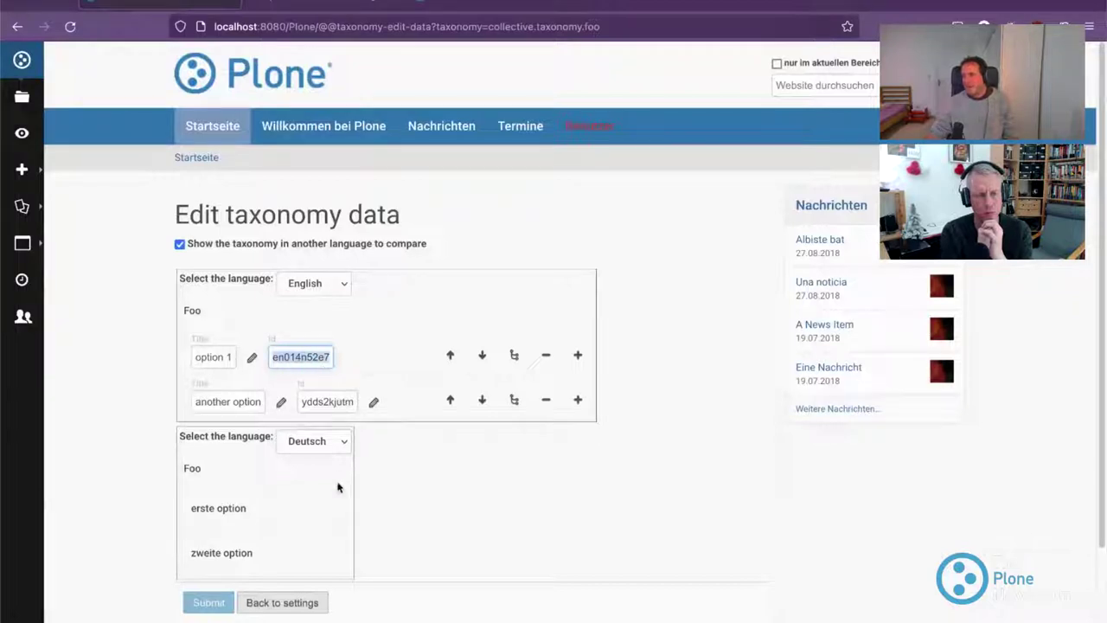
click(460, 510)
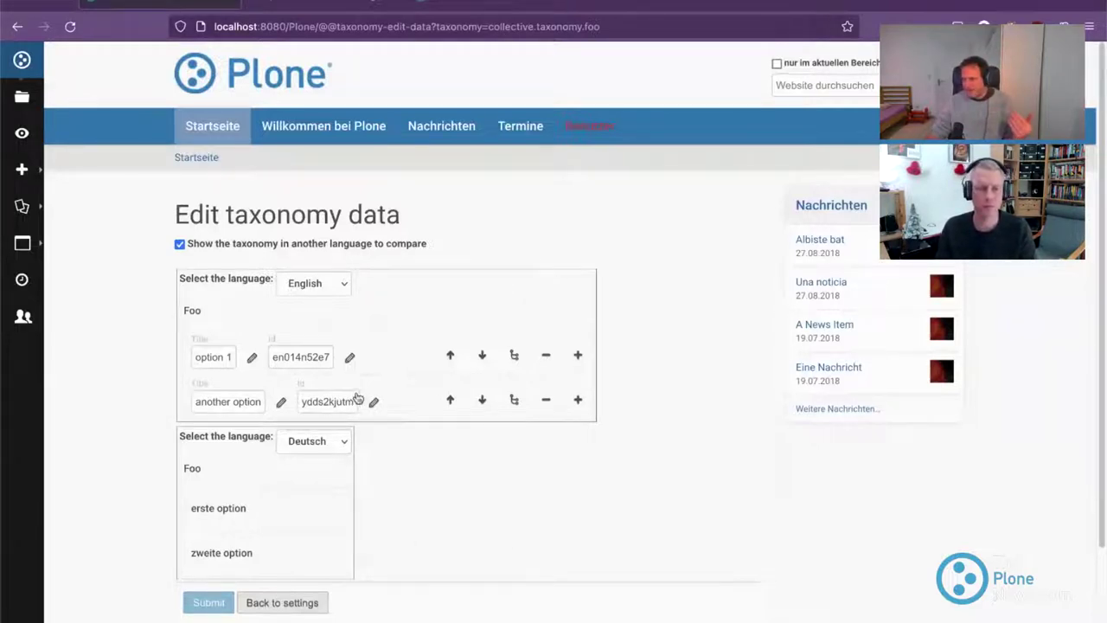
click(514, 400)
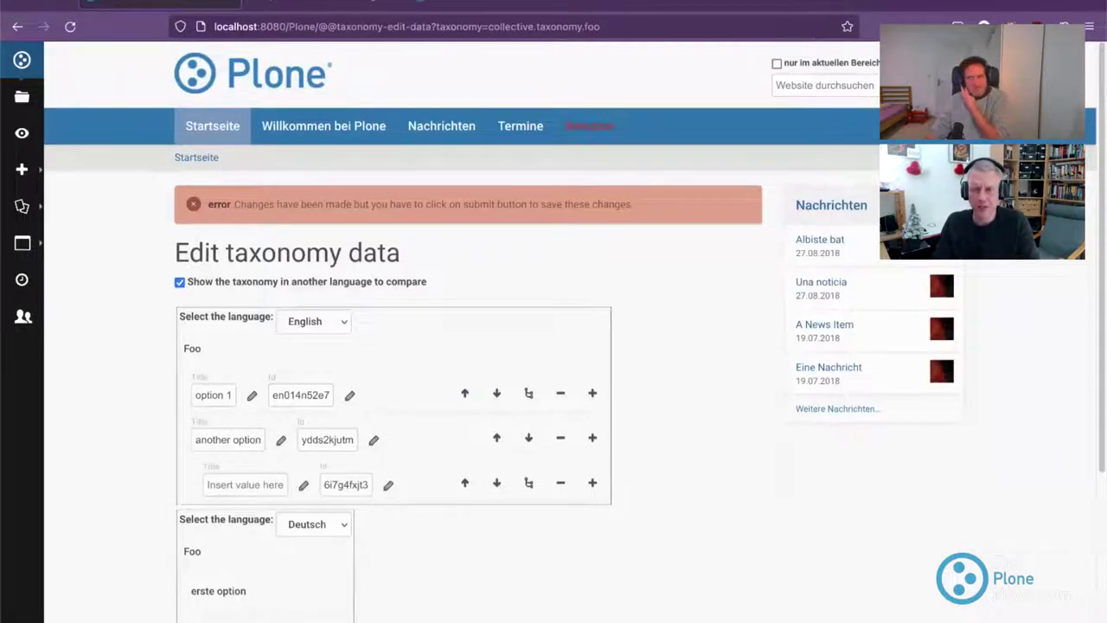
scroll(573, 618, down, 1)
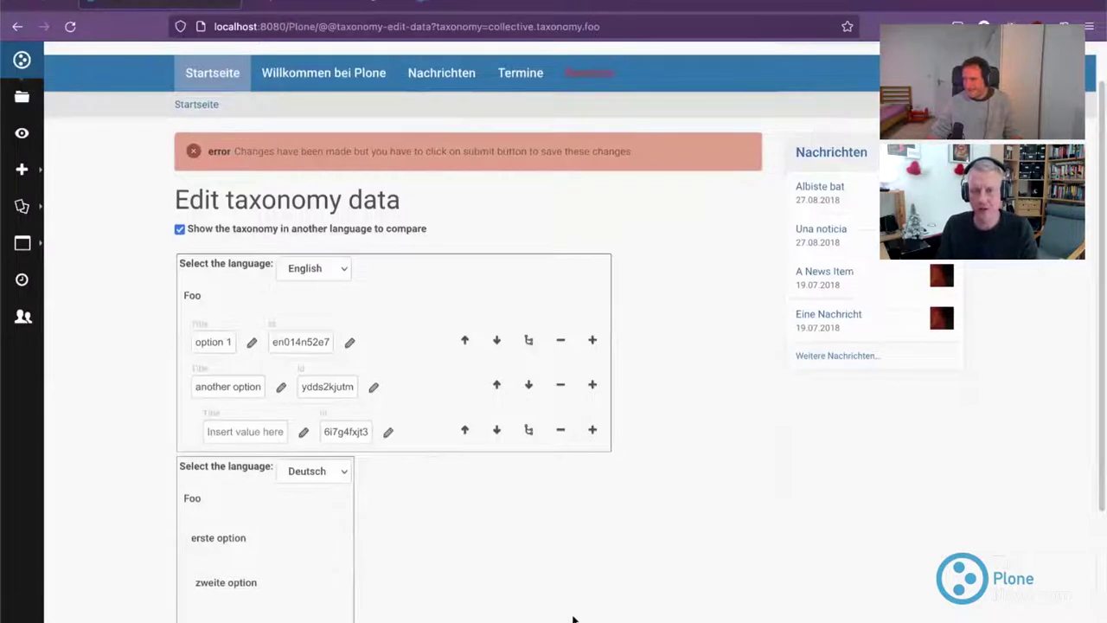
click(560, 430)
- Add an entry titled "third option" after "another option" in the English Foo taxonomy and submit the changes
scroll(510, 307, down, 2)
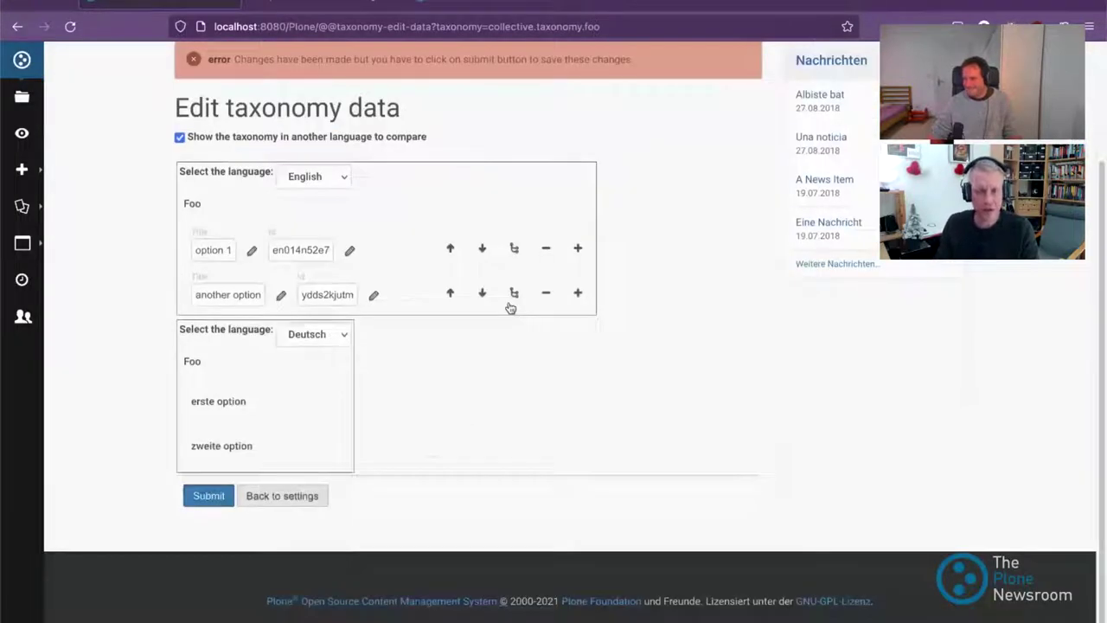
click(577, 293)
click(257, 341)
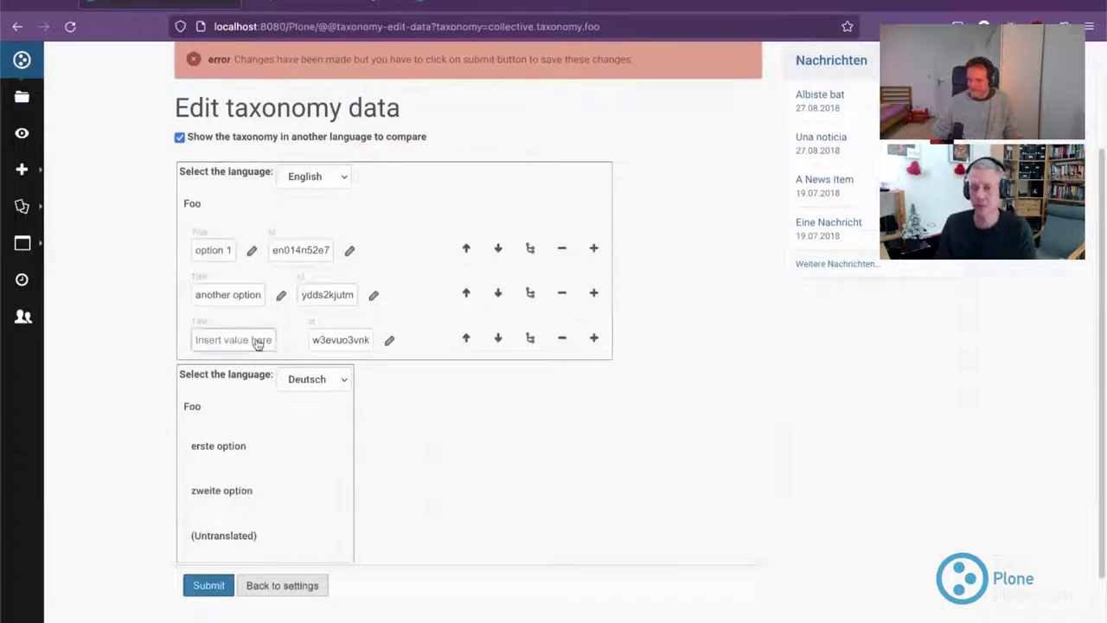
text(third option)
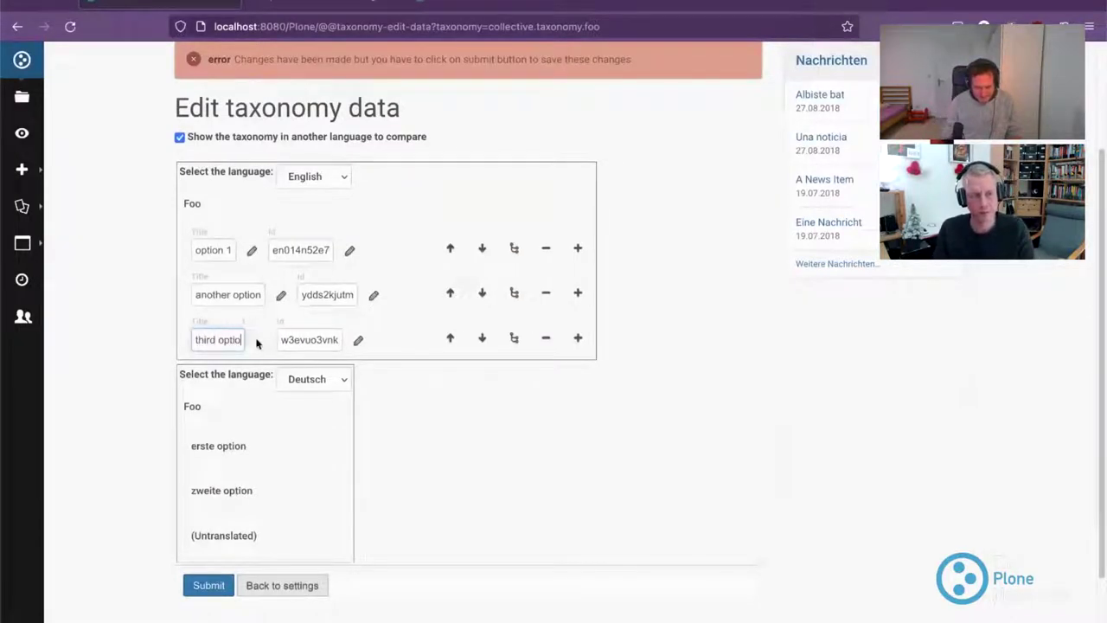
key(Tab)
click(208, 585)
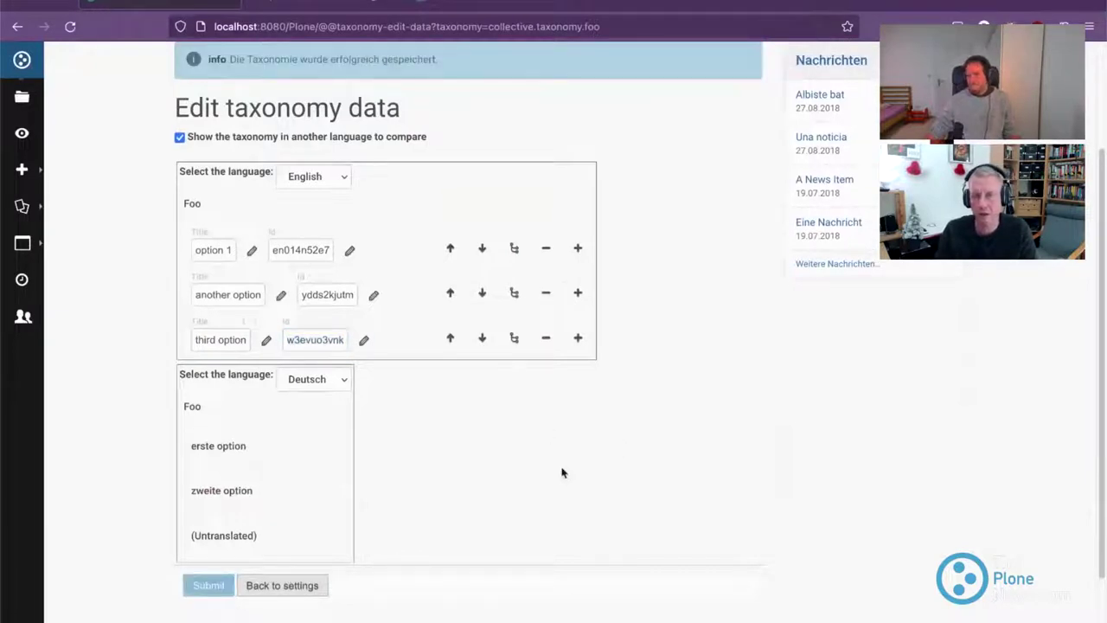
- Switch the comparison language to English and back to Deutsch, and reduce the page zoom to 90% to compare the entries
click(327, 386)
click(320, 392)
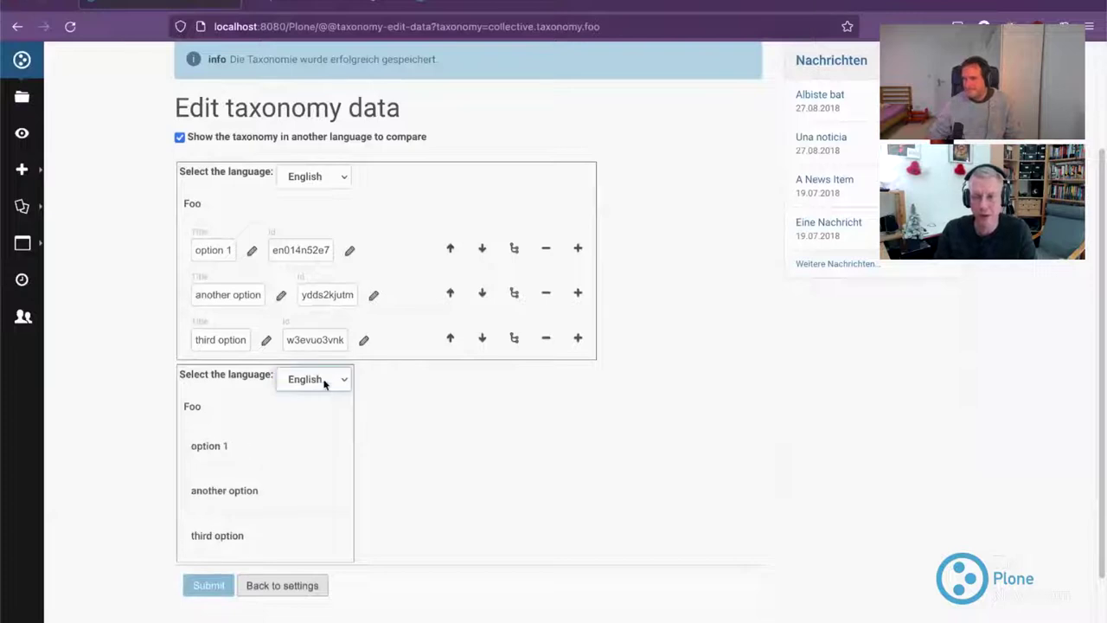
click(324, 381)
click(310, 363)
scroll(773, 423, up, 1)
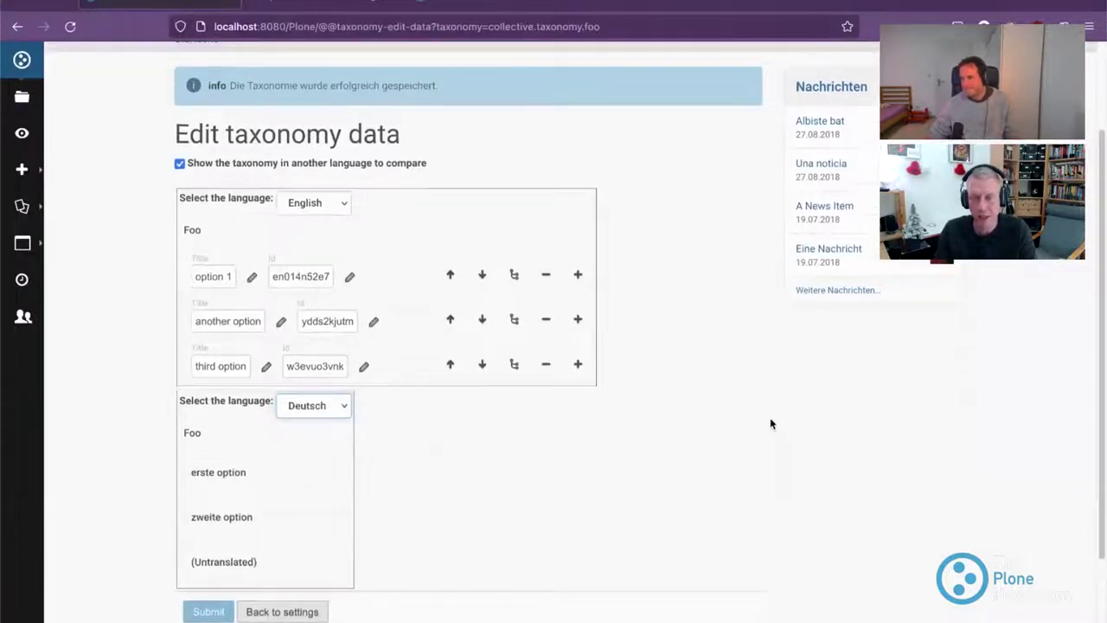
scroll(724, 579, up, 1)
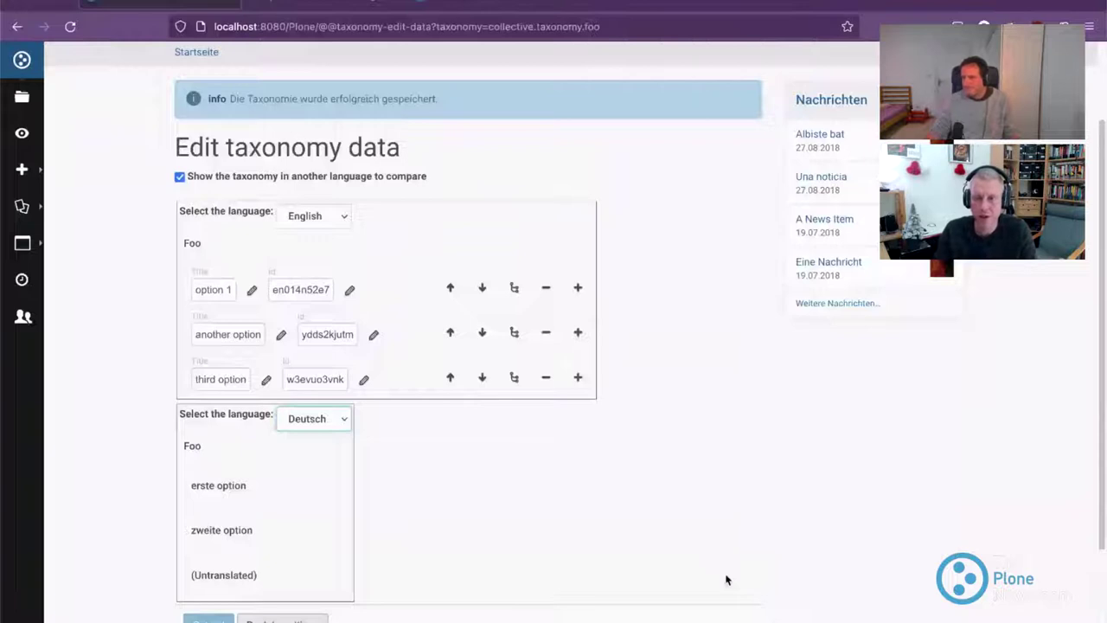
key(ctrl+minus)
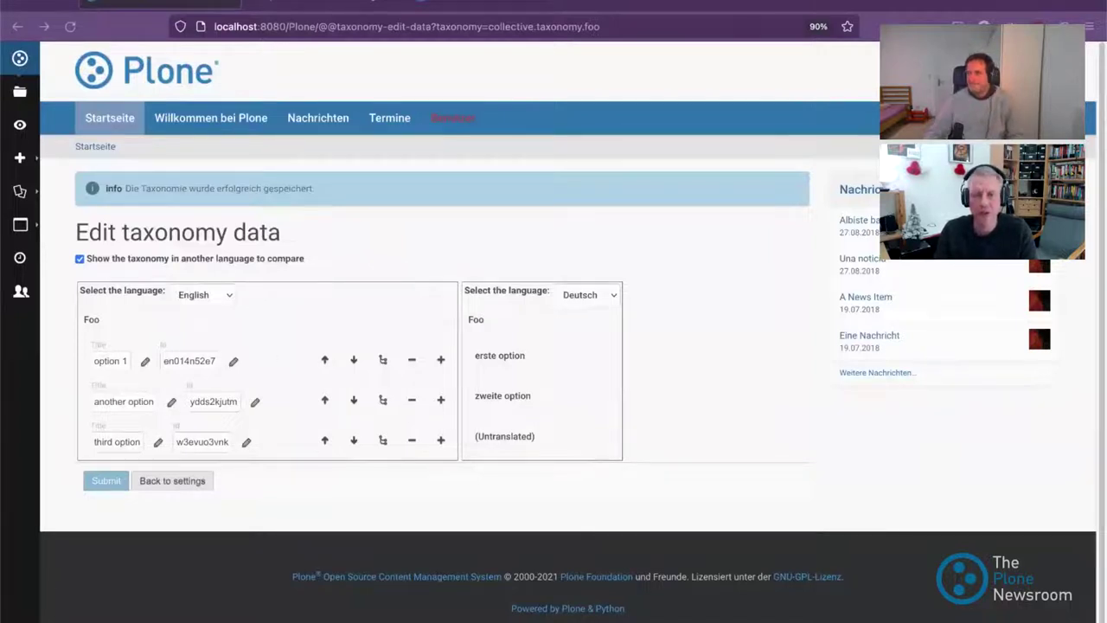
- Open the behaviors of the Page content type in the Dexterity settings and enable the Foo taxonomy behavior
click(20, 610)
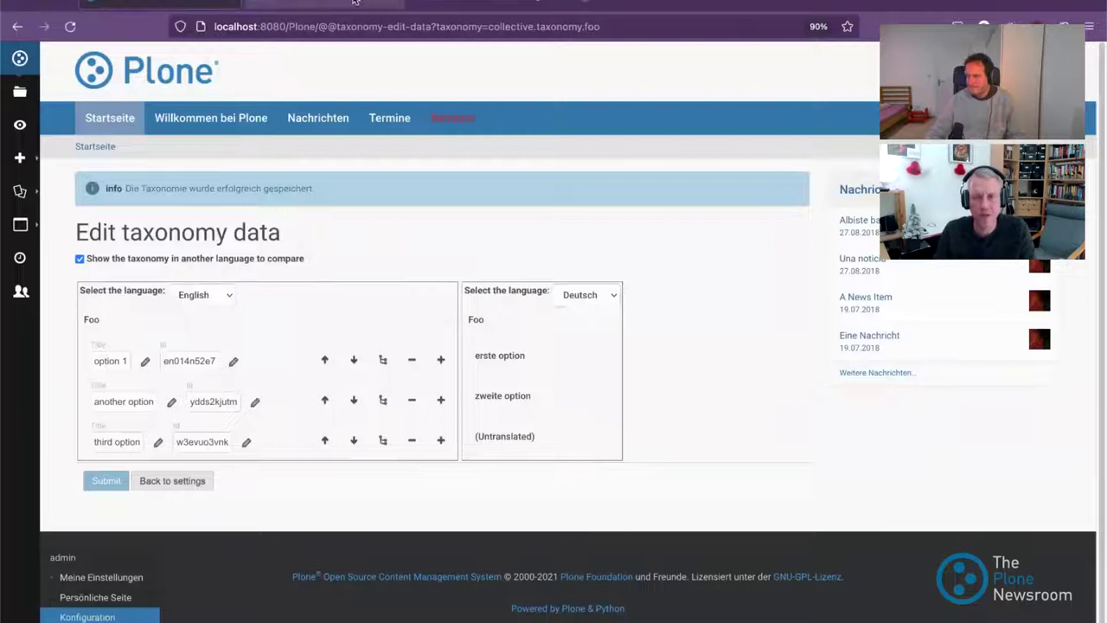
click(333, 521)
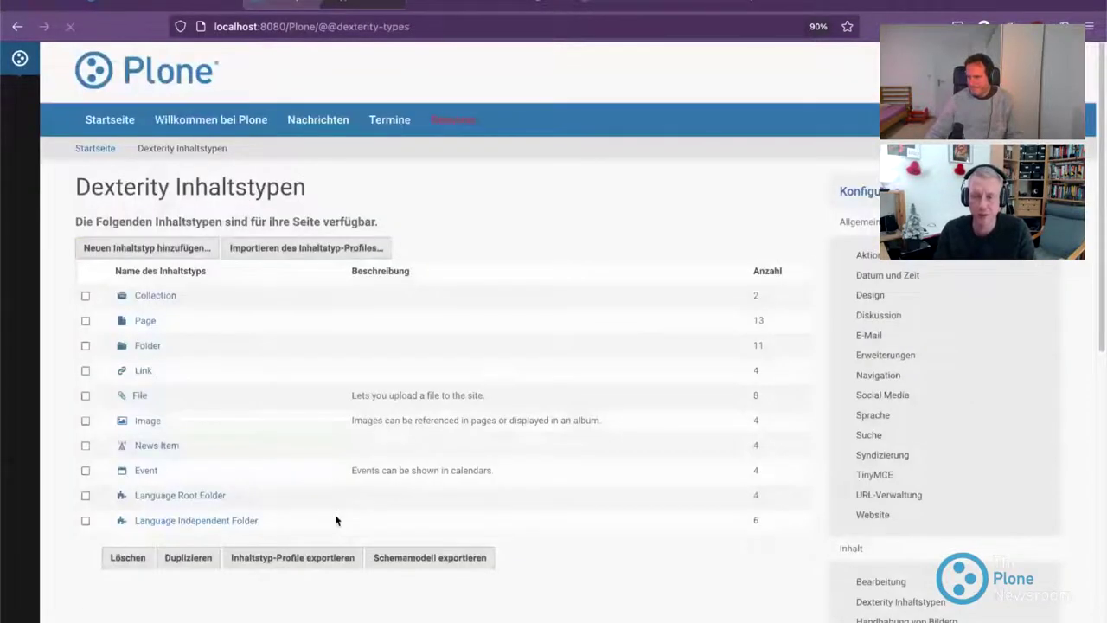
click(144, 320)
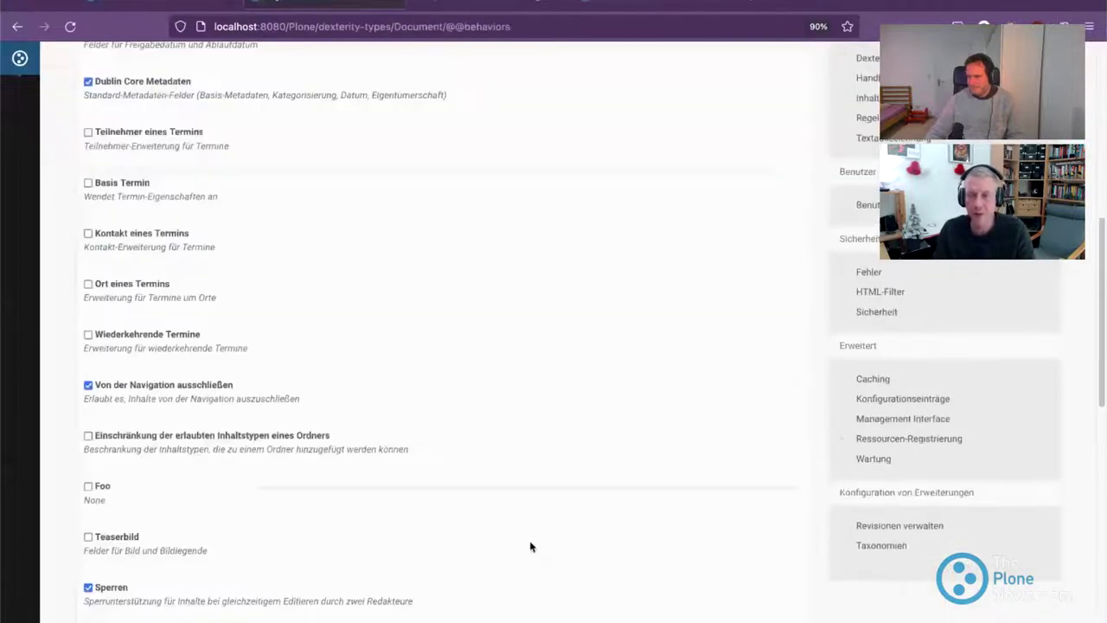
scroll(514, 510, down, 10)
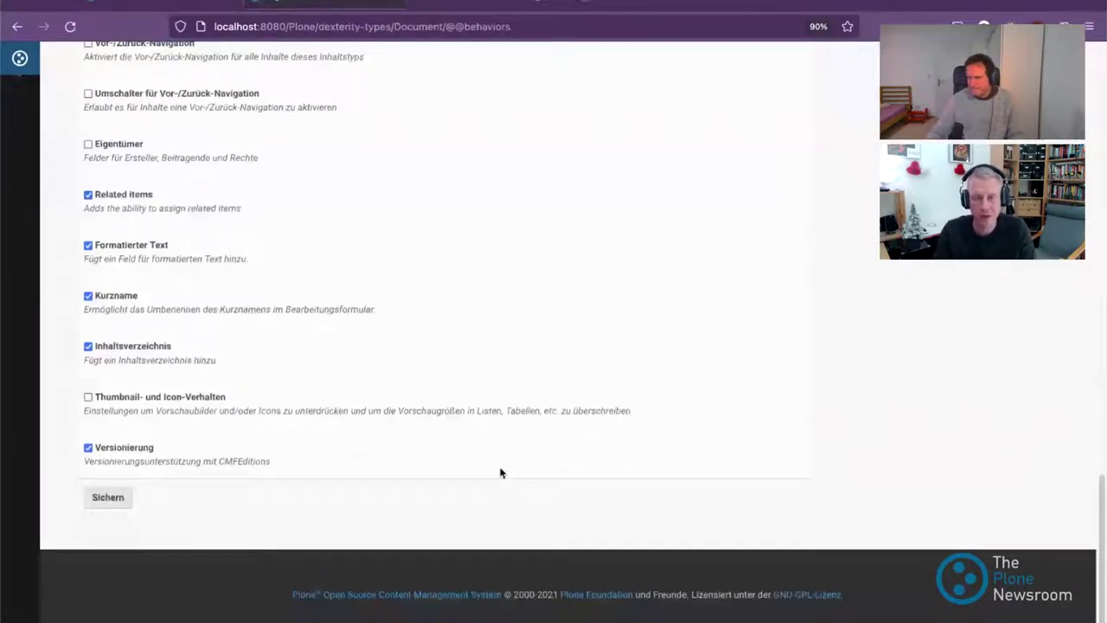
scroll(143, 539, up, 3)
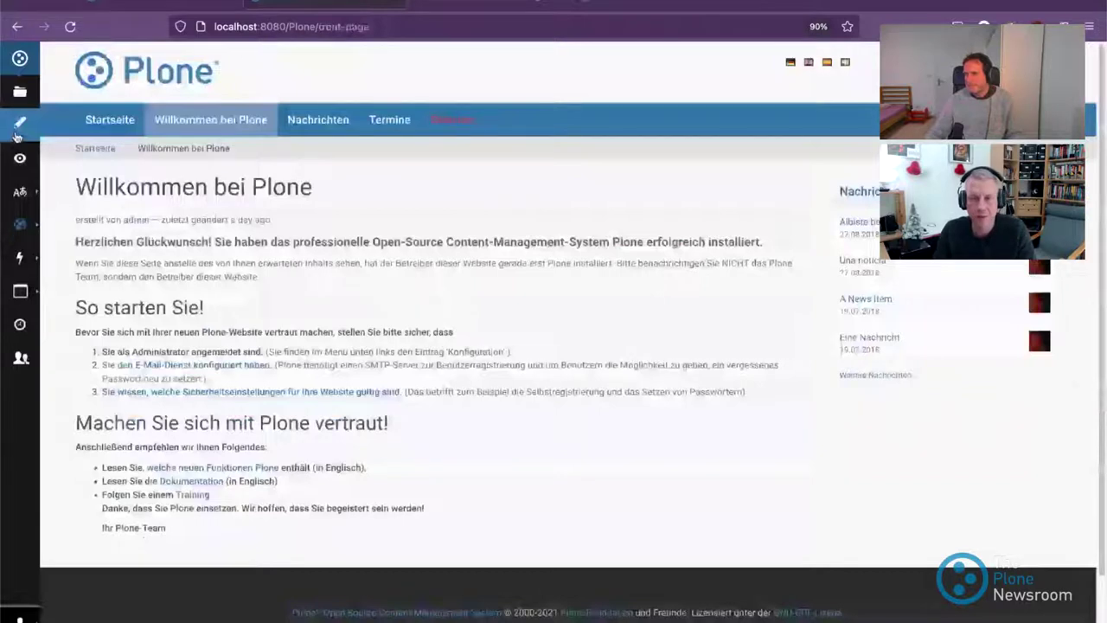
- Edit the page "Willkommen bei Plone", assign "erste option" in the Foo field of its categorization and save
click(18, 128)
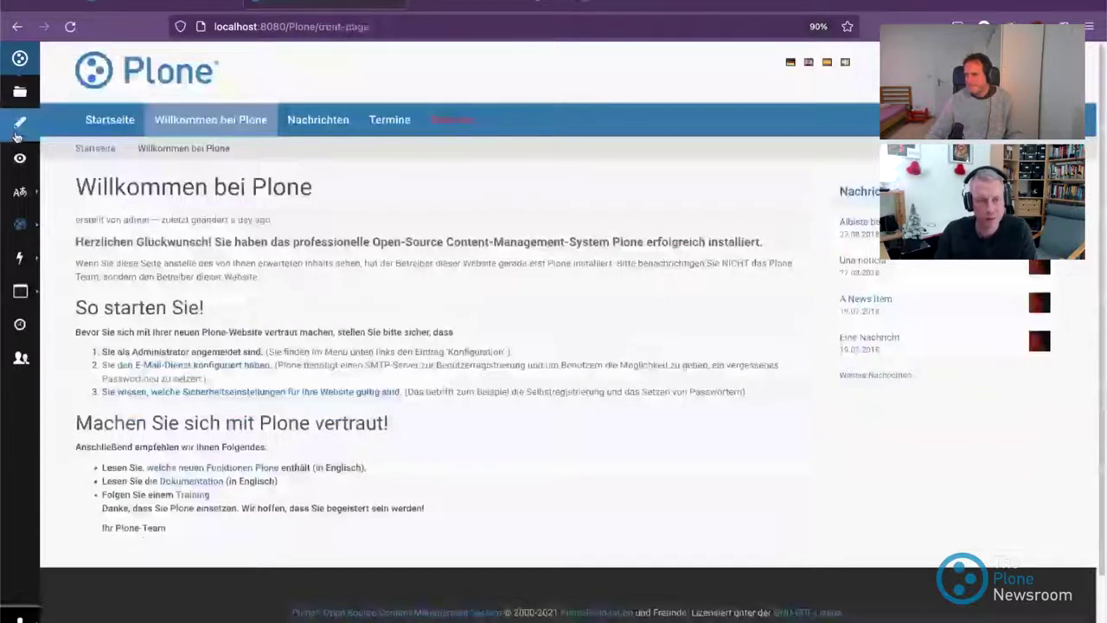
scroll(333, 271, down, 3)
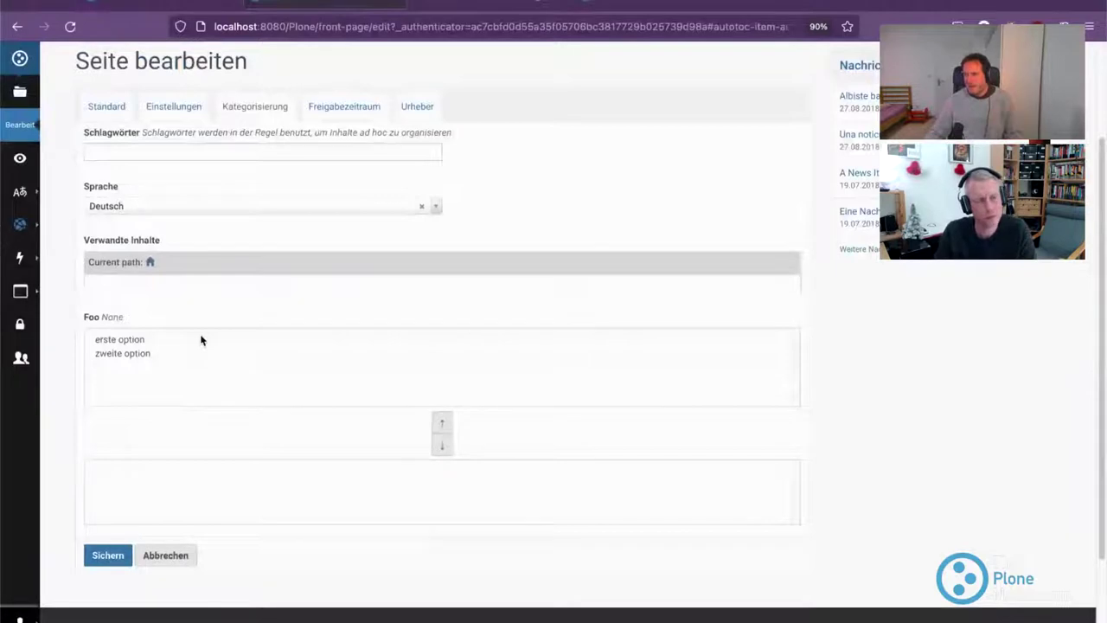
click(126, 343)
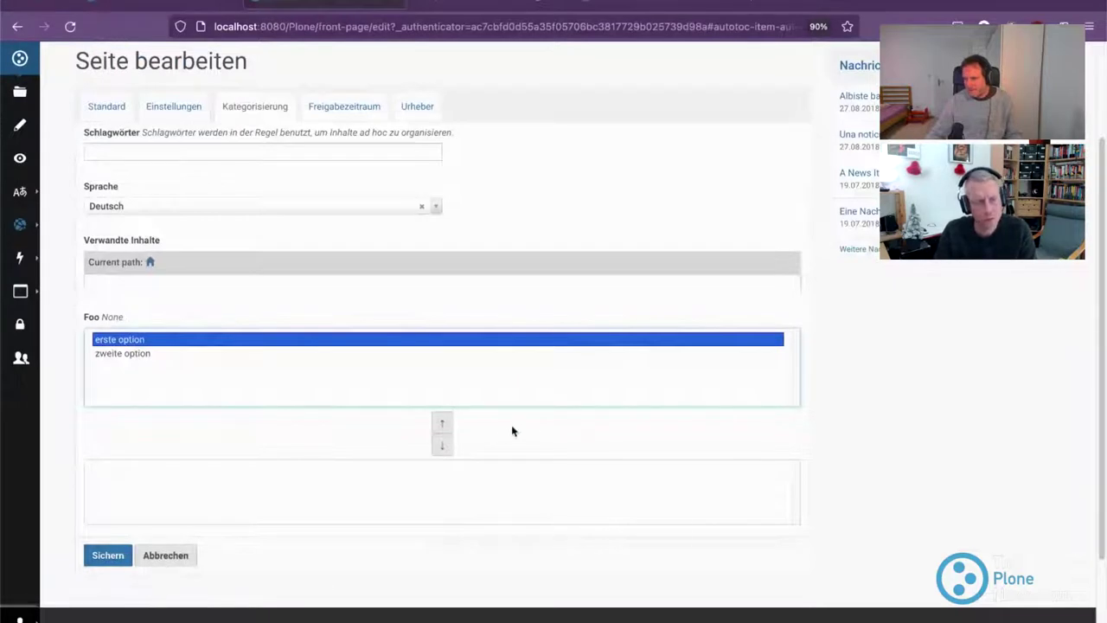
click(442, 458)
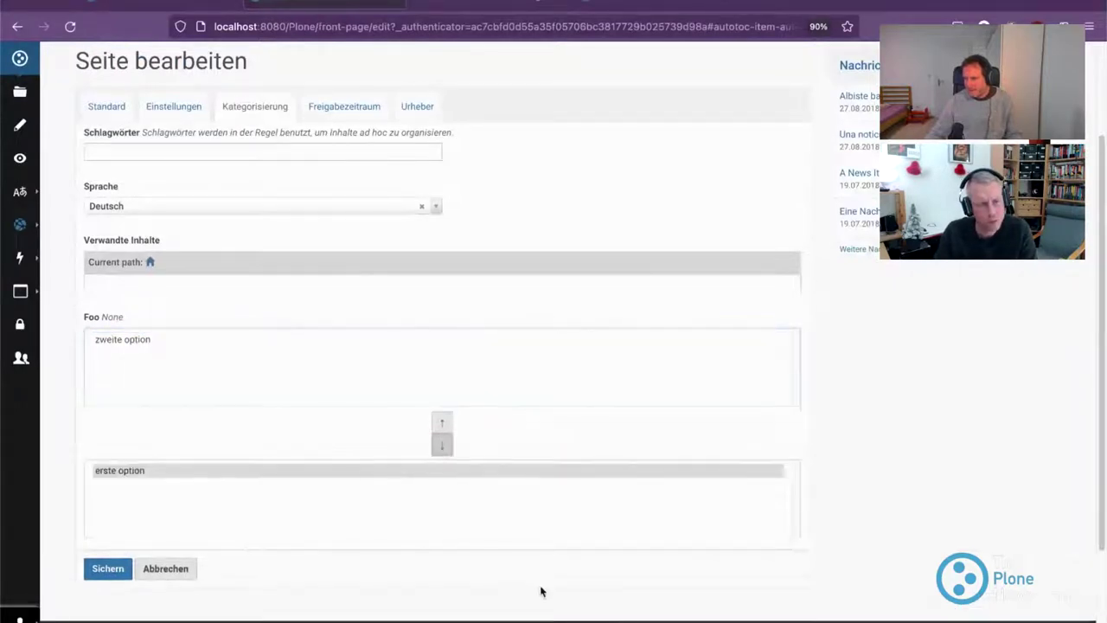
click(100, 569)
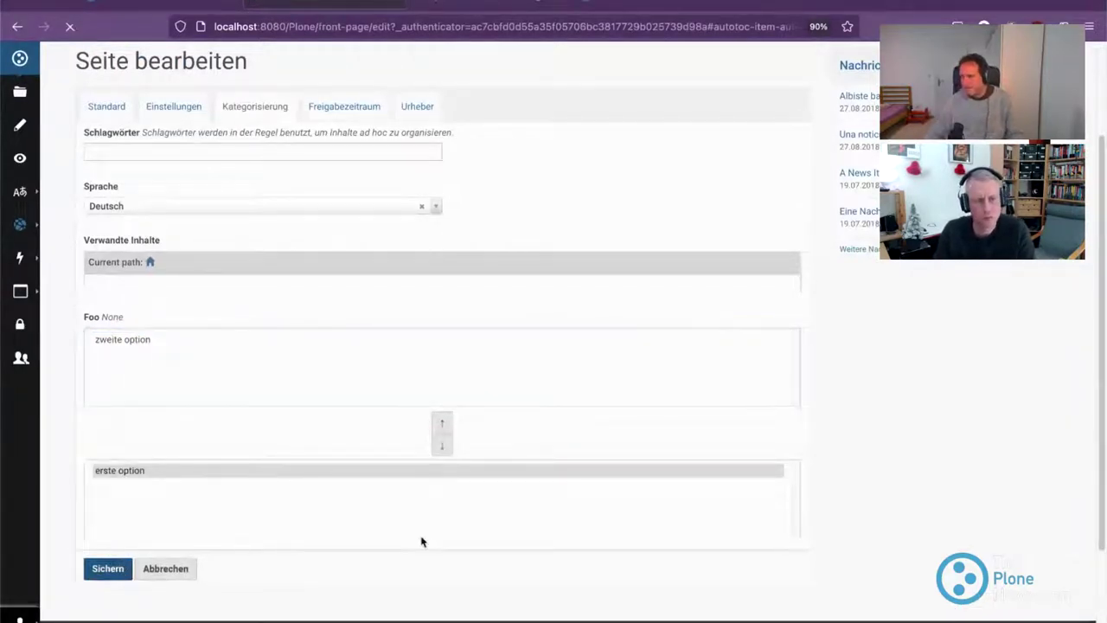